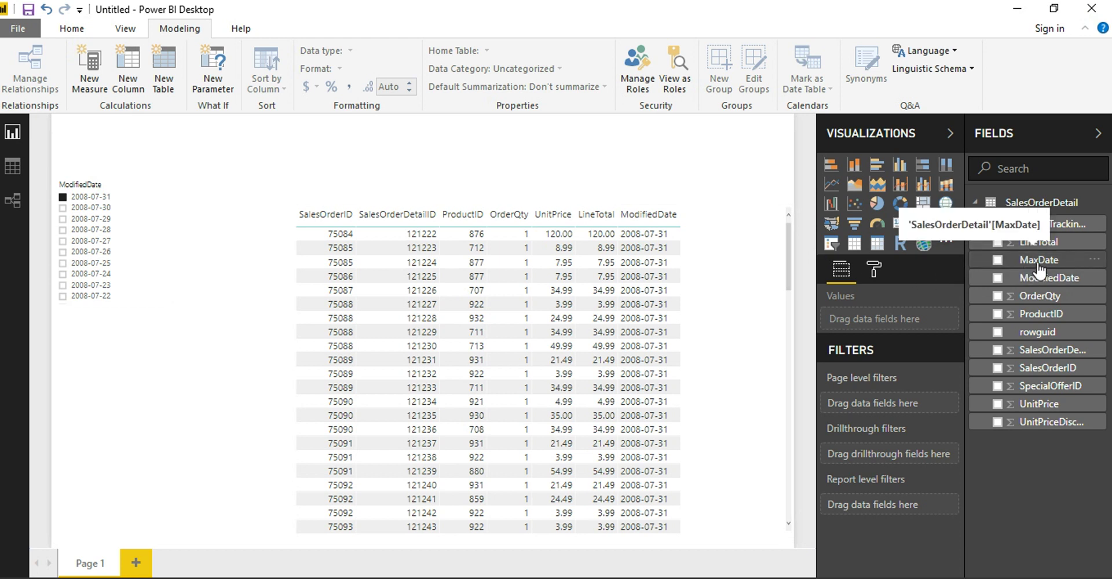
Add MaxDate to the table as a plain date column and filter the slicer to 2008-07-27.
click(768, 258)
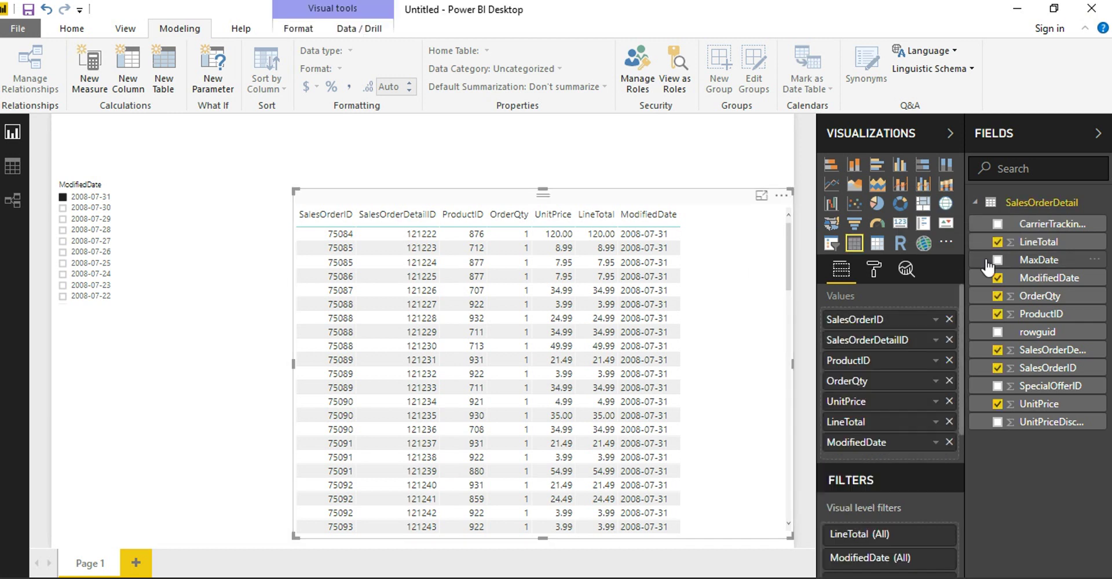
drag(1029, 265, 888, 452)
click(935, 463)
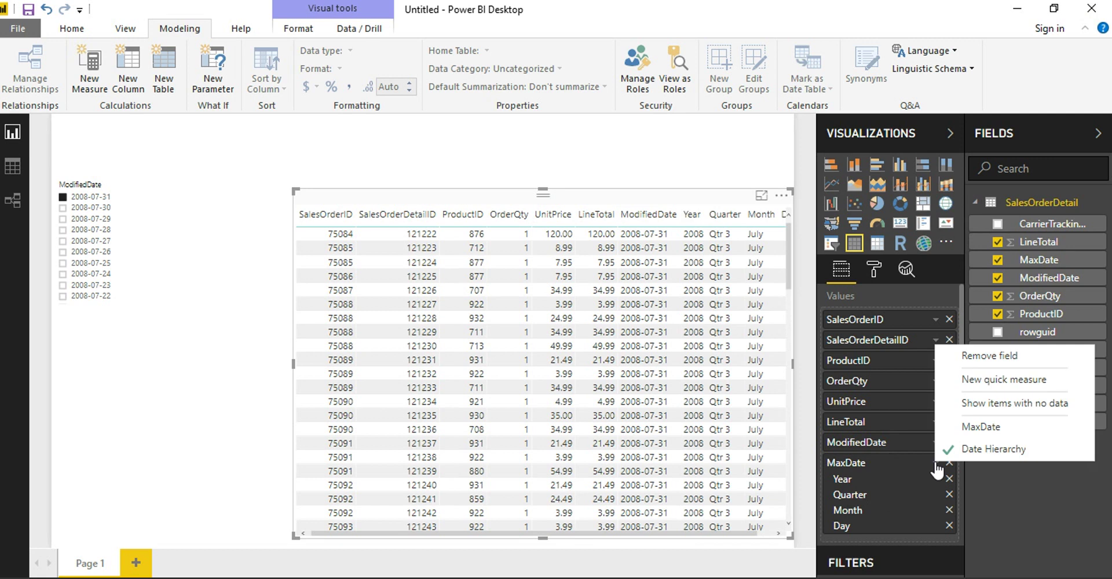
click(977, 429)
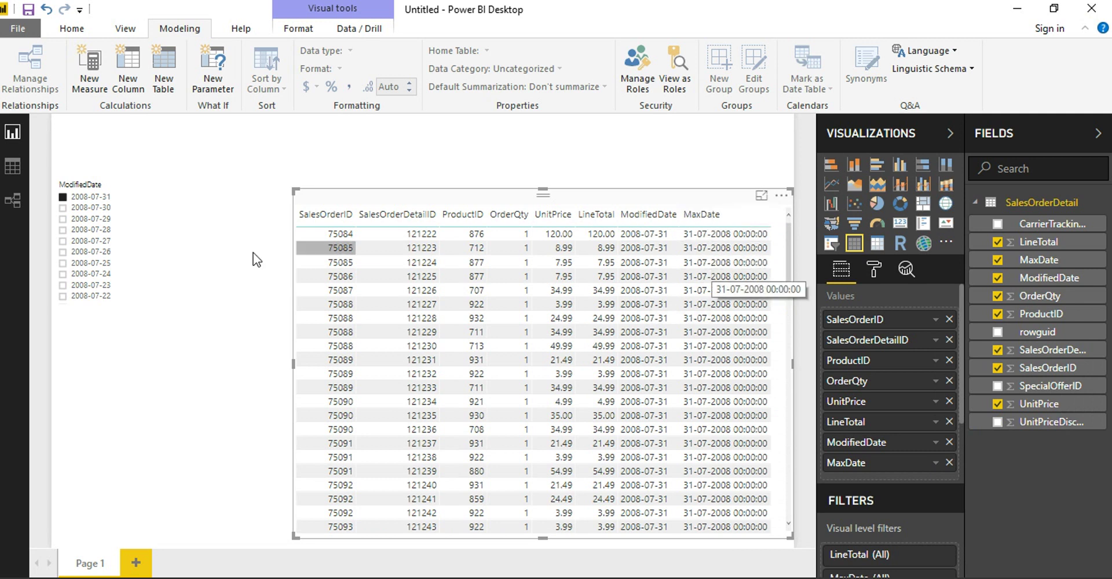
click(75, 241)
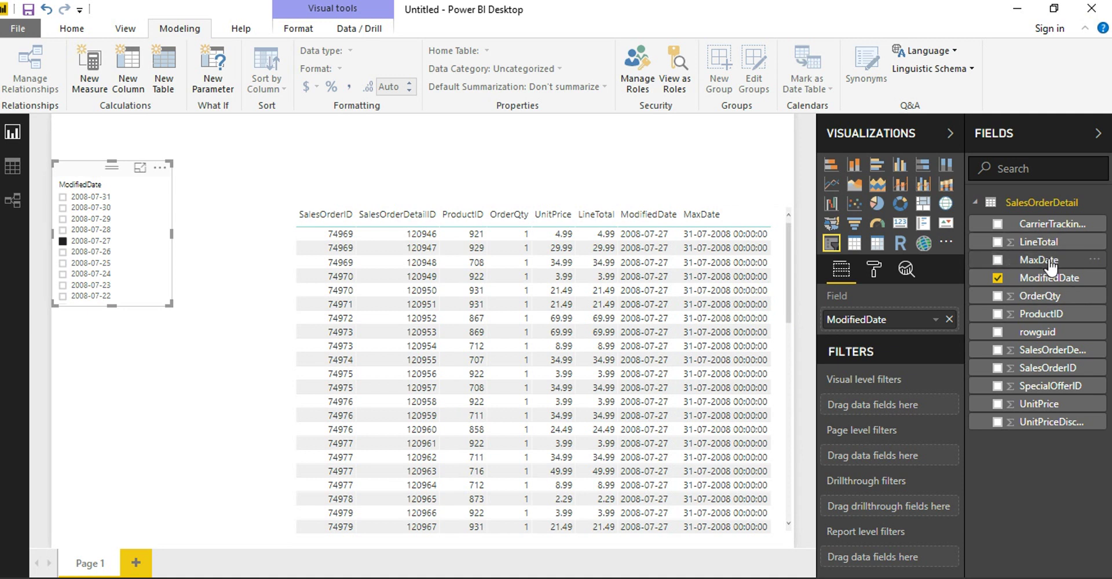
Add column DateSlicer = IF(ModifiedDate=MaxDate, "Most Recent Date", ModifiedDate) to SalesOrderDetail.
right_click(1050, 203)
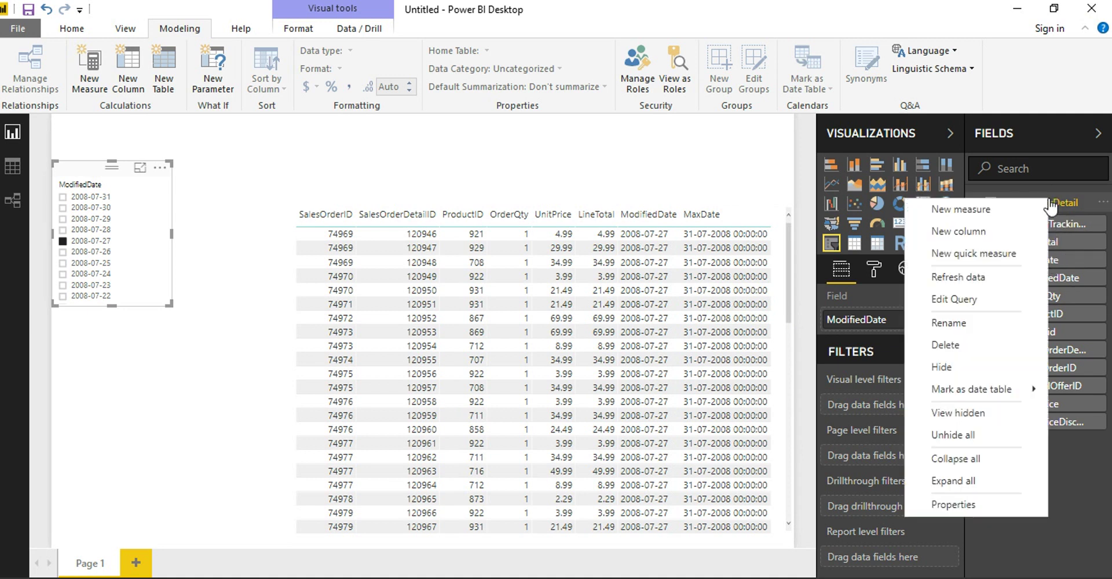
click(996, 234)
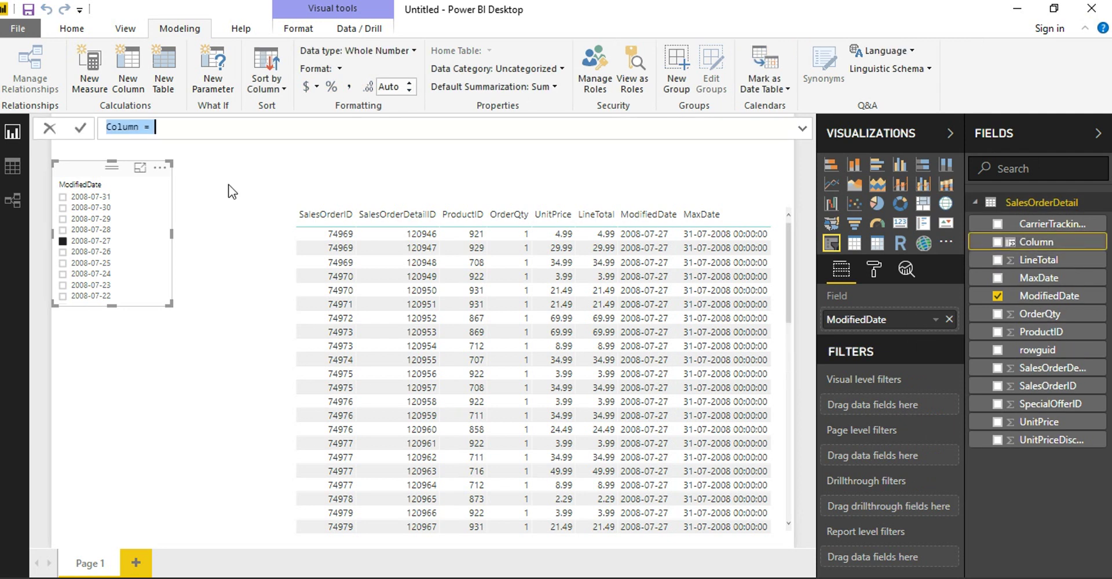
text(DateS)
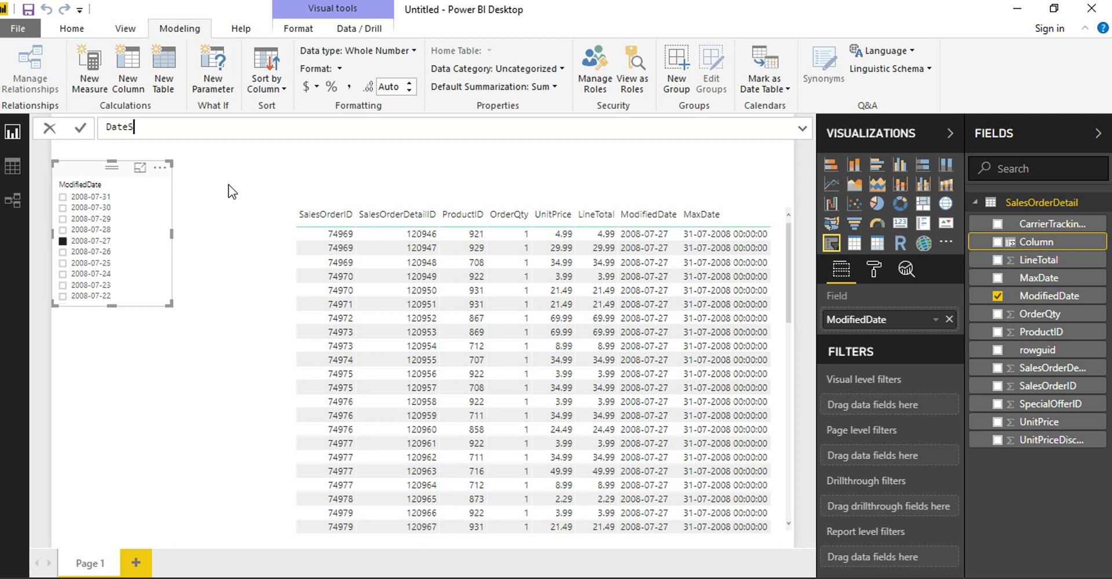
text(licer = IF()
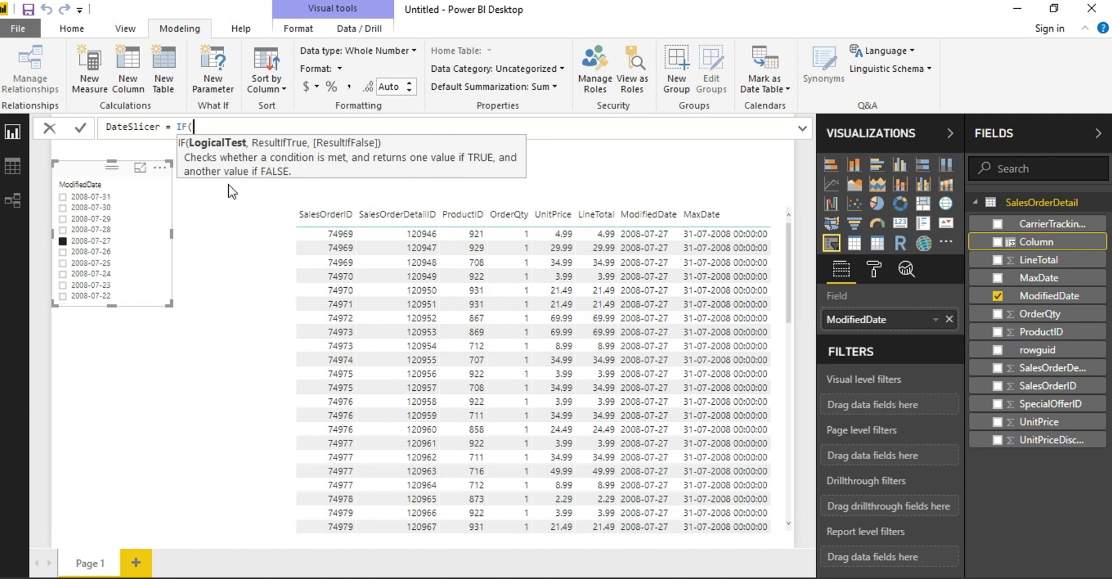
text(Modifi)
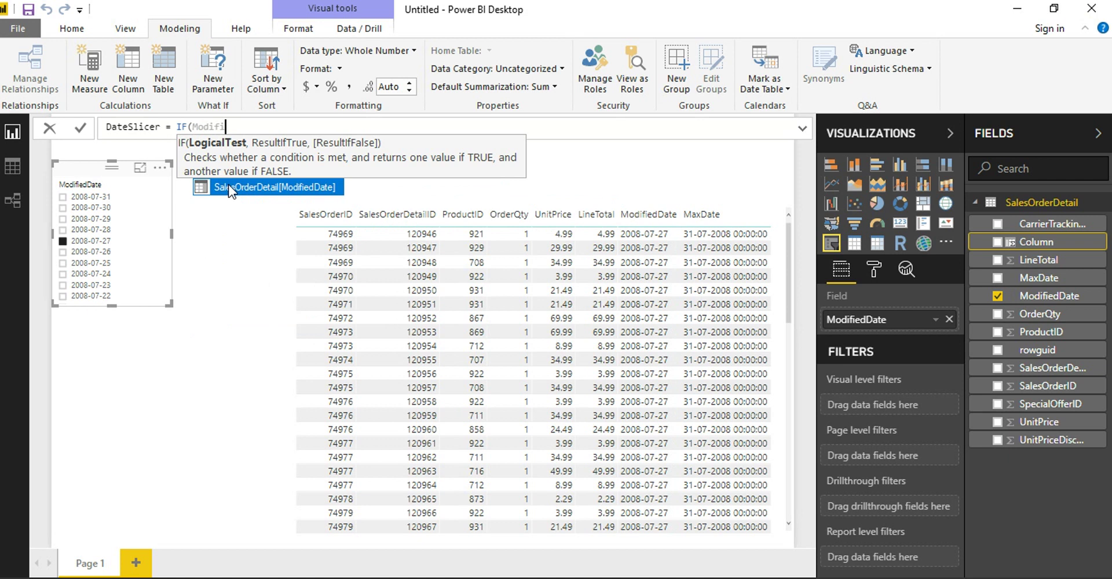
click(230, 188)
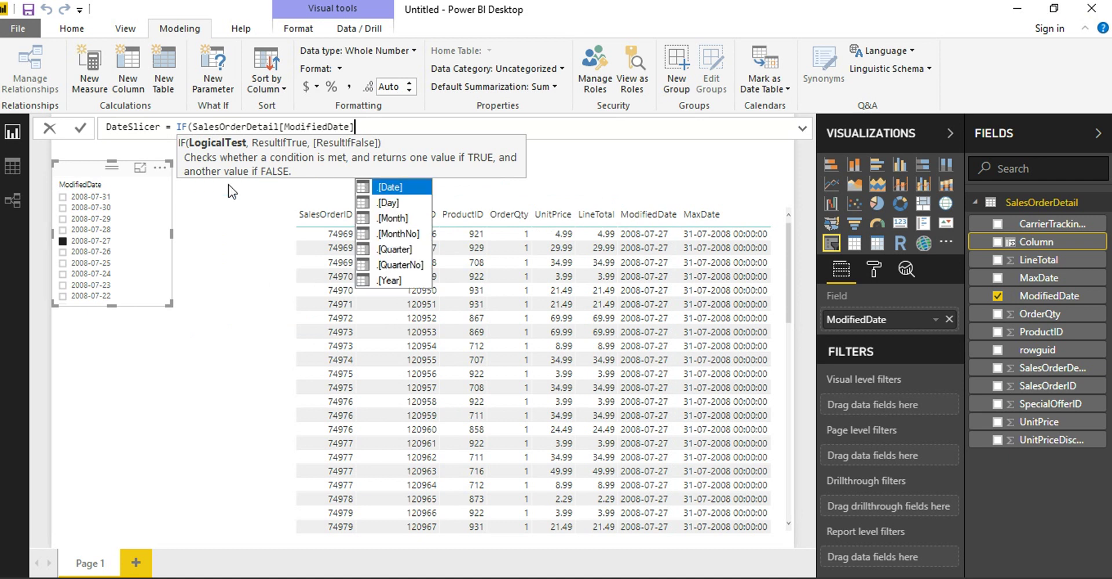
text(=)
text(Max)
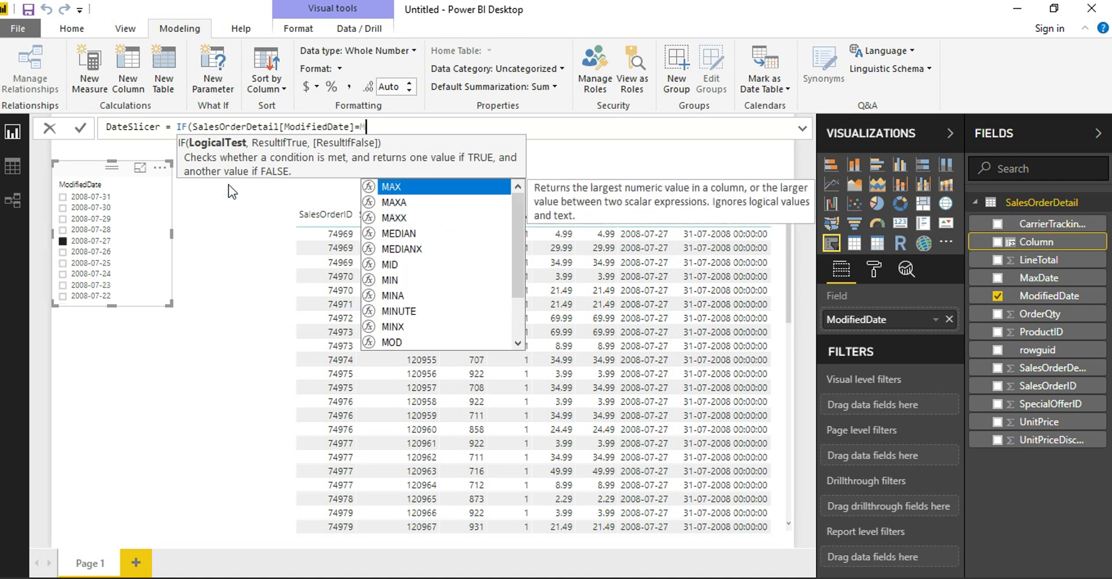
key(Down)
key(Down)
key(Down)
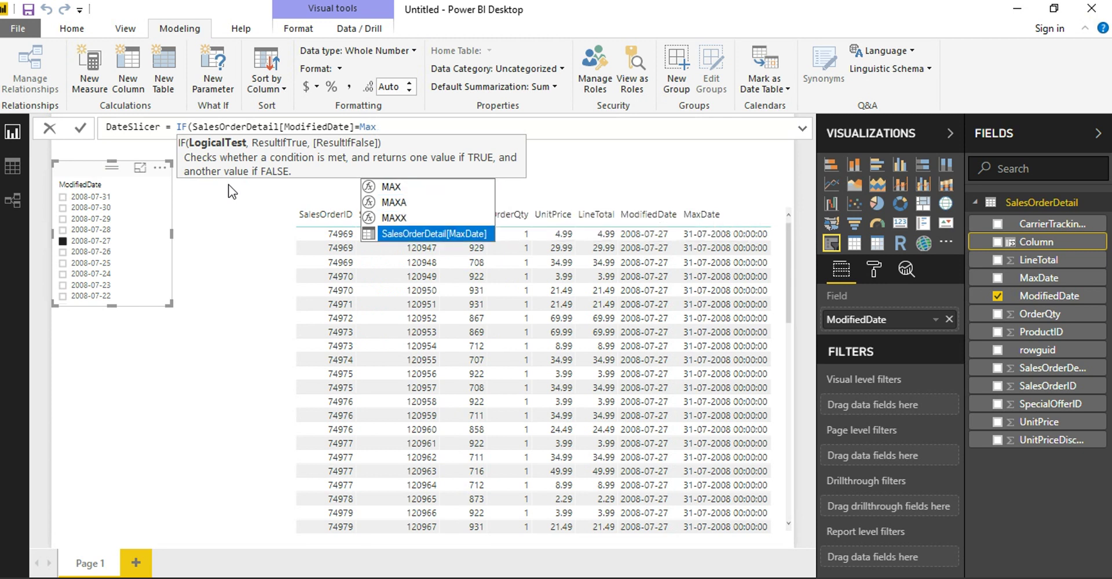
key(Tab)
text(,)
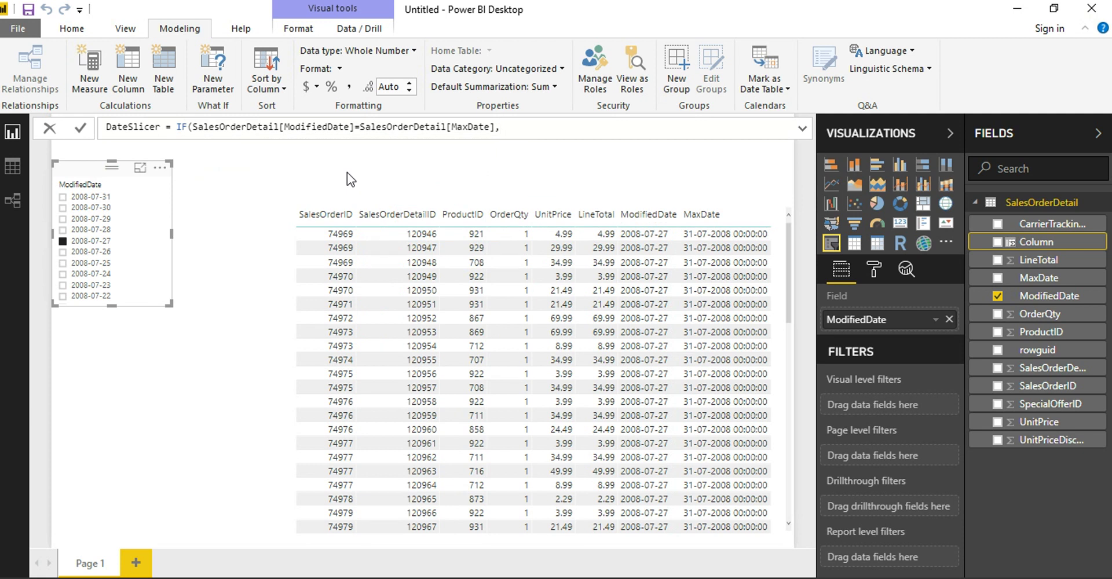
text("Most )
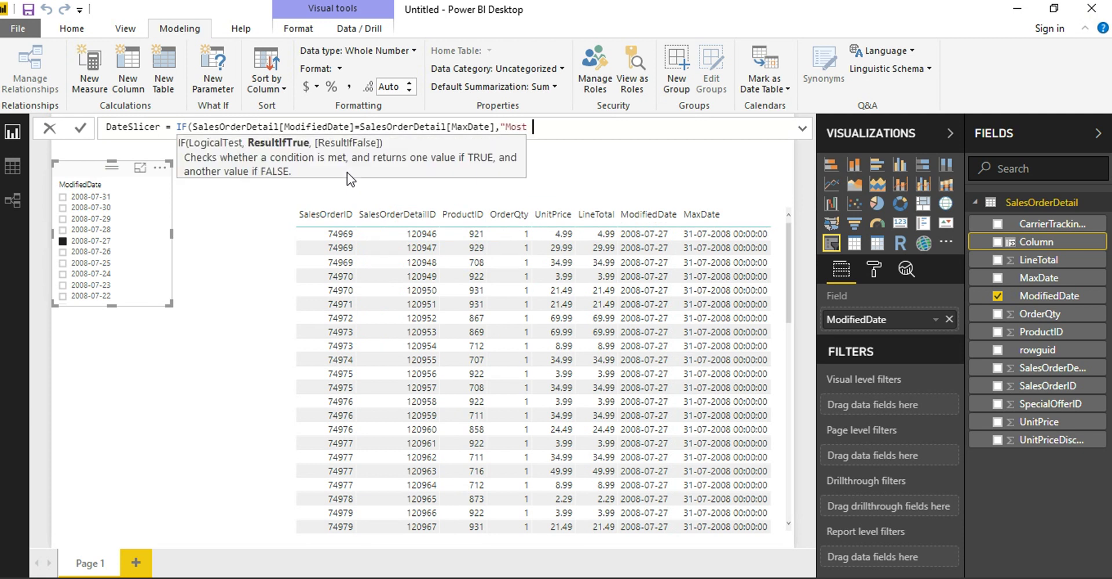
text(Recent Date",)
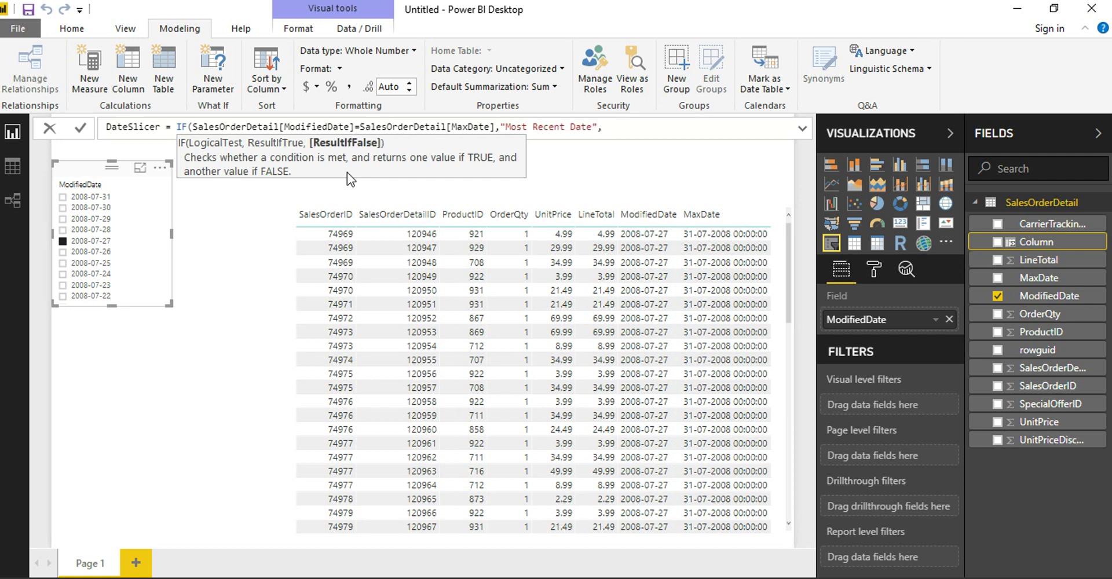
text(Modifi)
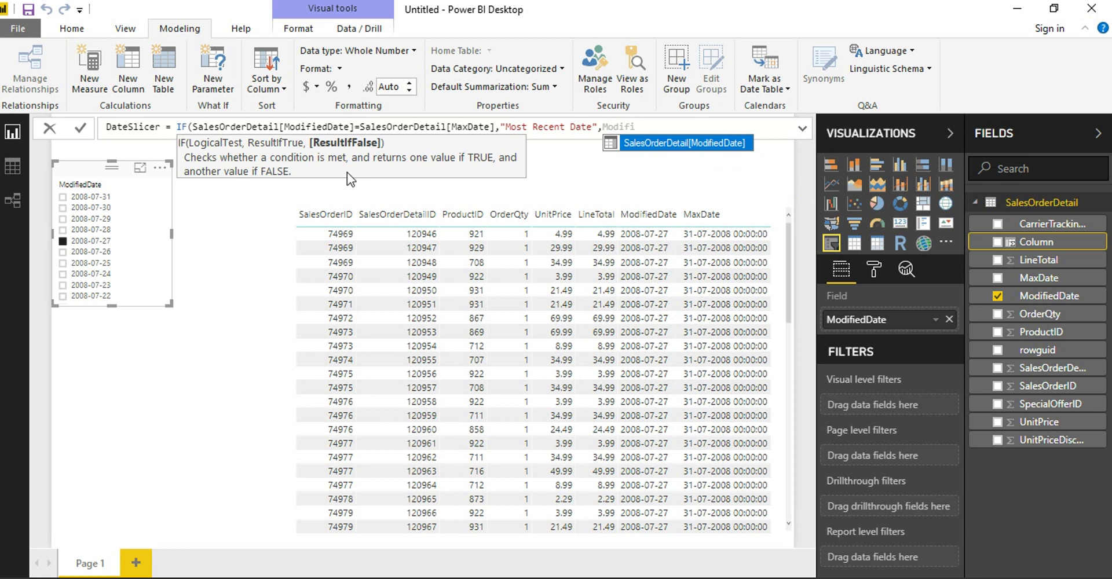
key(Tab)
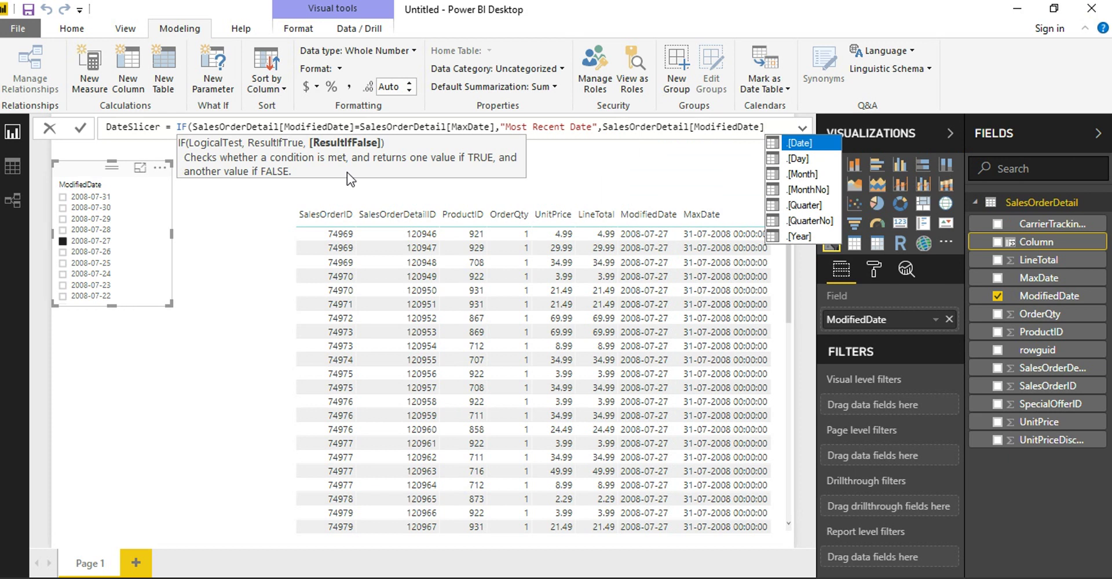
text())
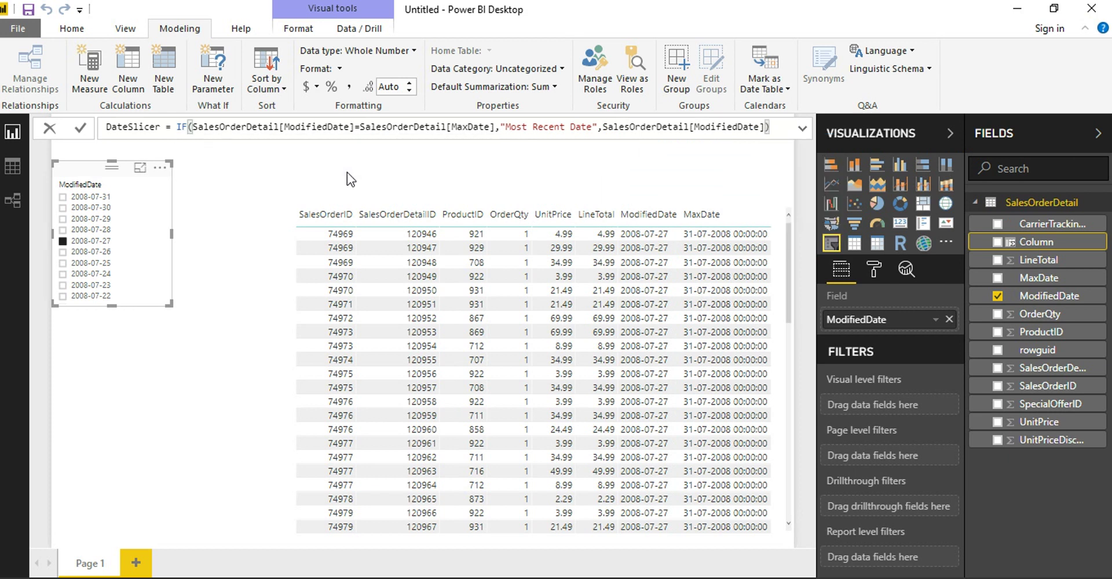
key(Return)
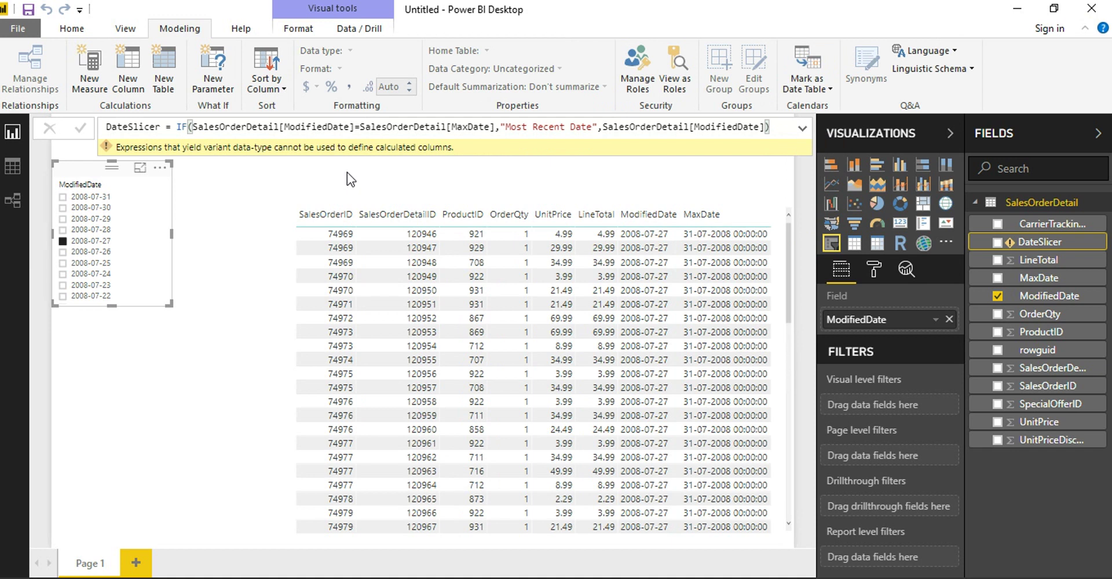
Append & "" to ModifiedDate in the DateSlicer formula so every result is text.
click(764, 127)
text(&)
key(shift+Return)
text("")
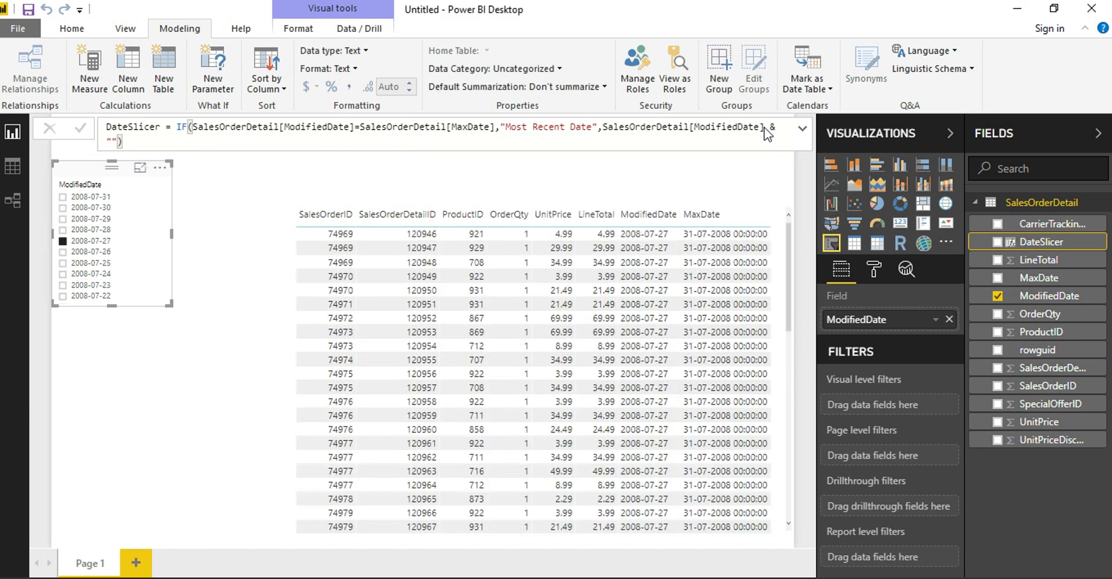
click(223, 318)
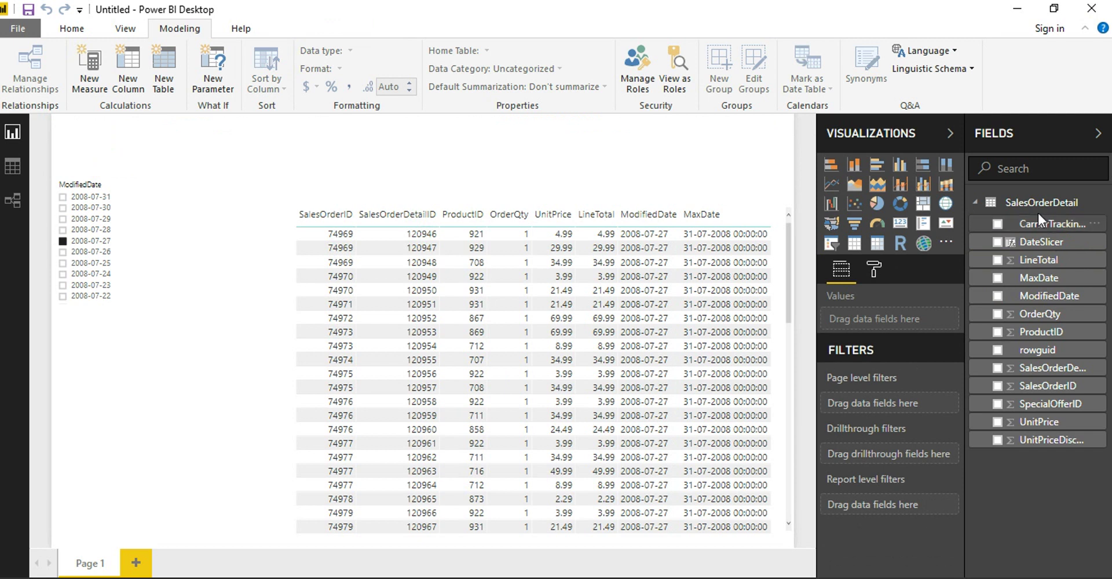
Add DateSlicer to the page as a slicer and clear the 2008-07-27 filter.
click(1007, 246)
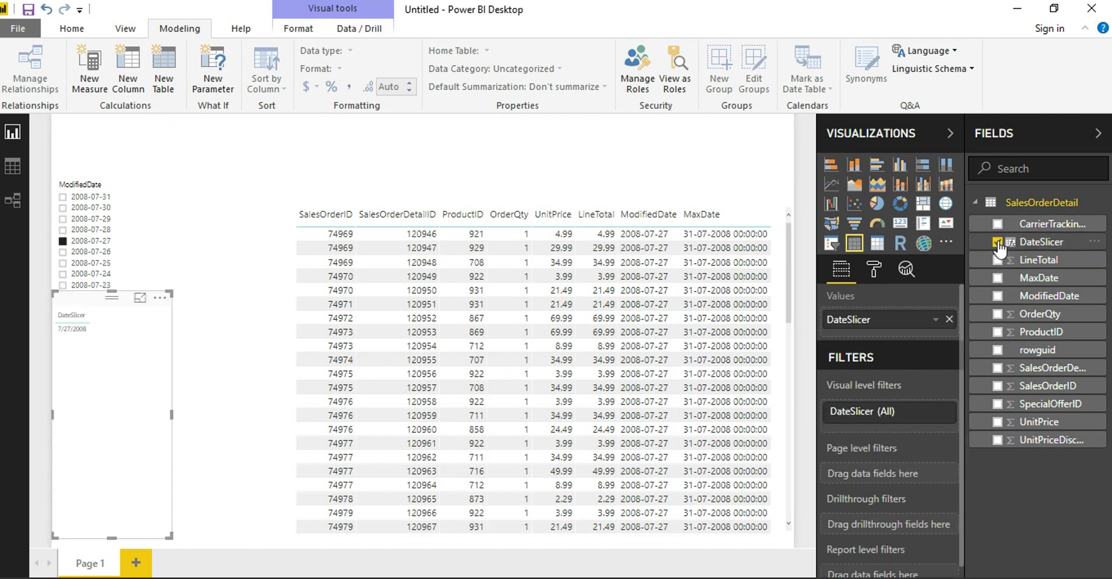
click(832, 244)
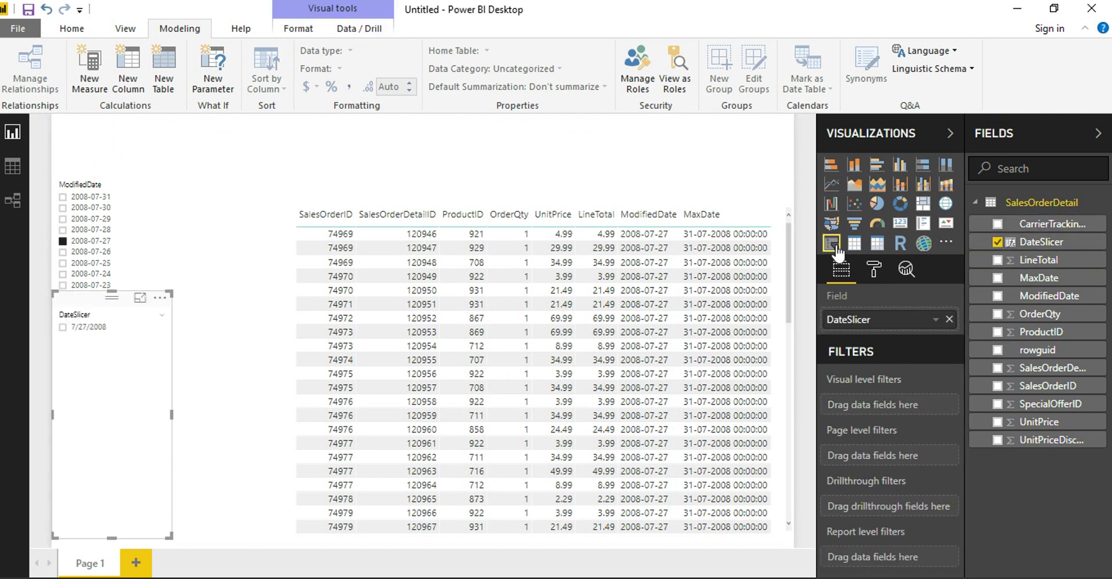
click(84, 241)
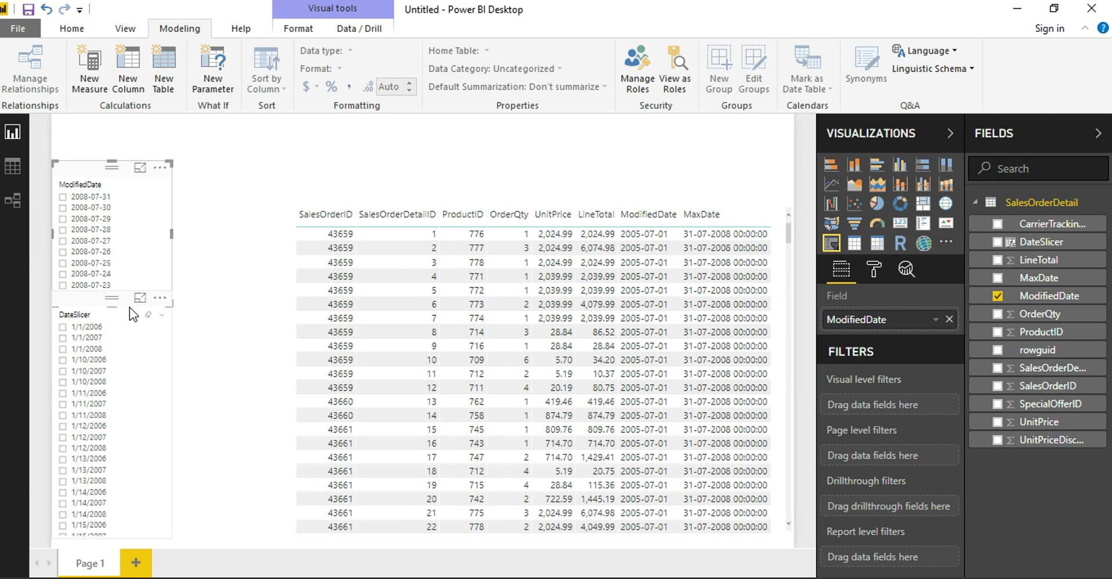
Sort the DateSlicer slicer by DateSlicer and nudge the ModifiedDate slicer up.
click(157, 311)
click(160, 297)
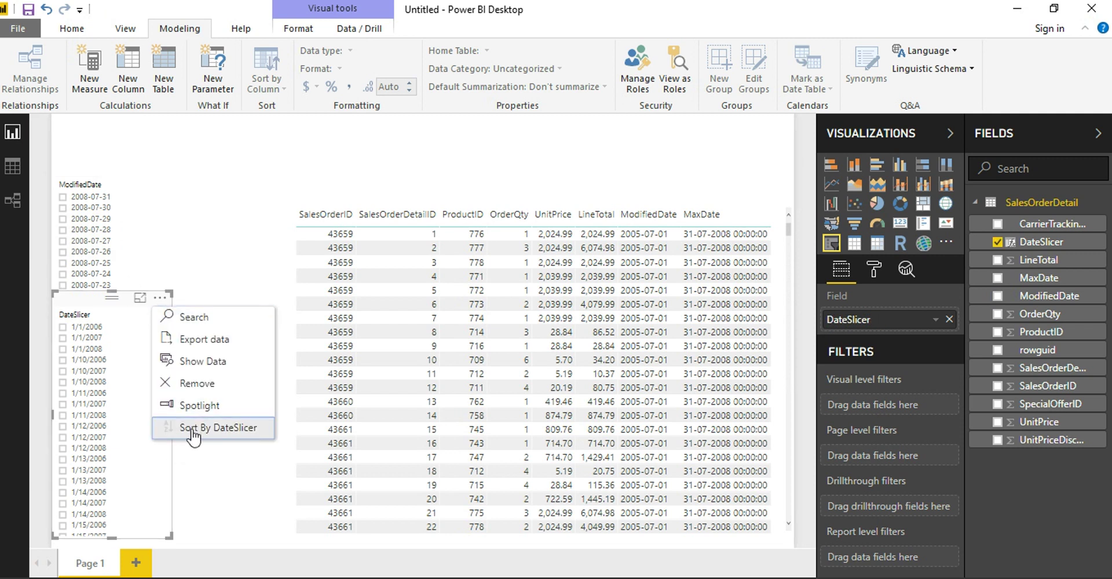
click(193, 433)
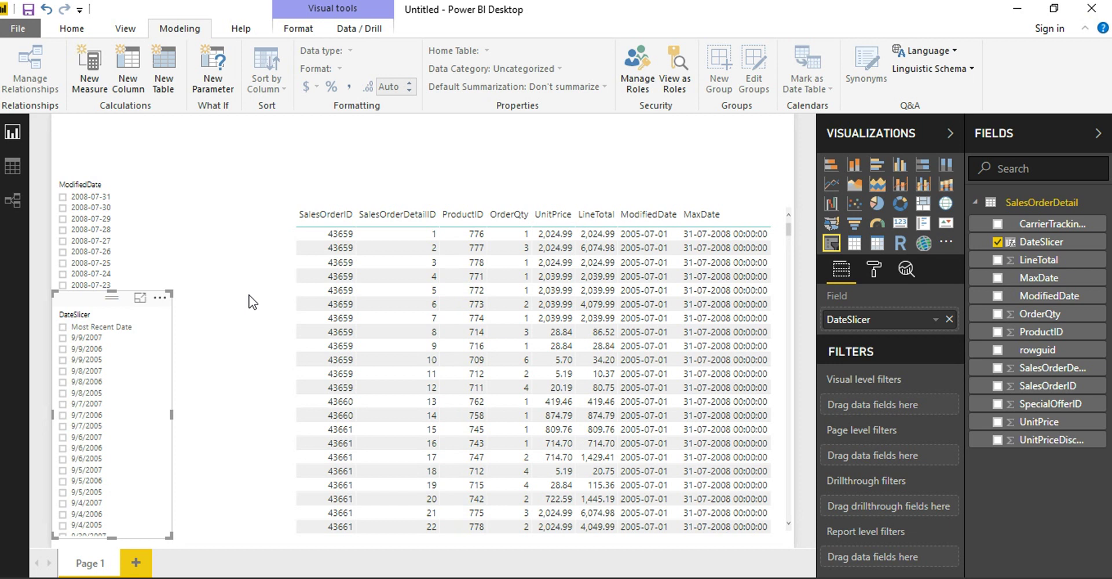
mouse_move(103, 169)
drag(94, 182, 87, 144)
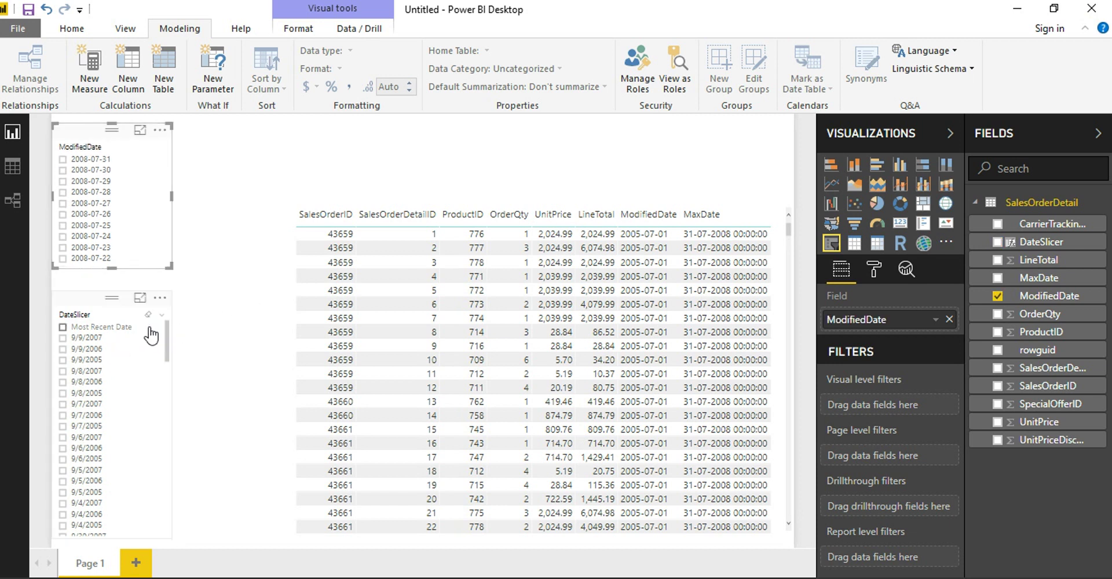
click(85, 313)
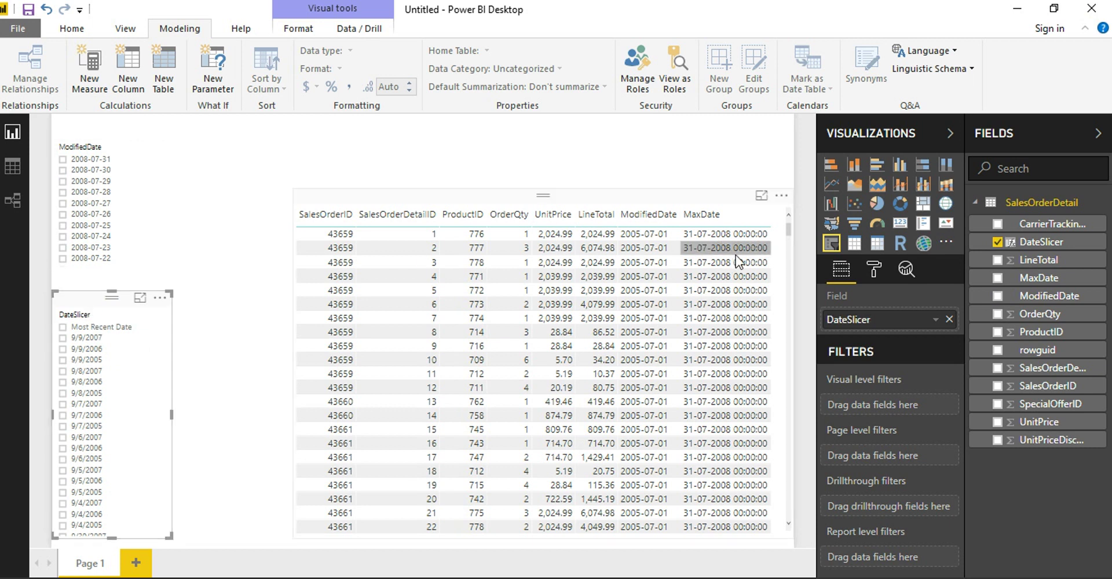
click(278, 248)
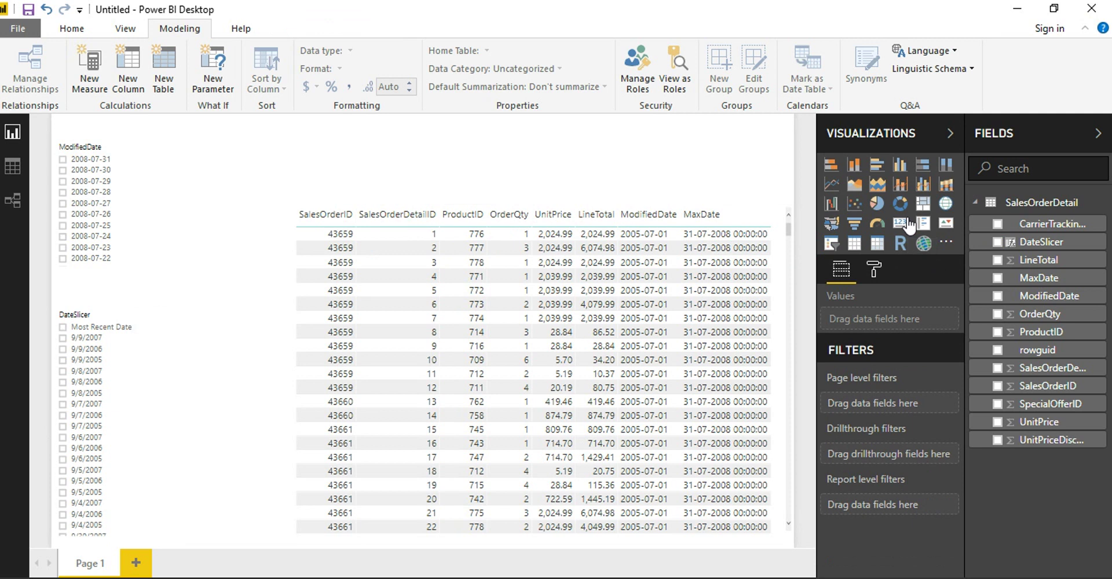
Add a card showing Earliest ModifiedDate, resized and placed at the top centre.
click(907, 221)
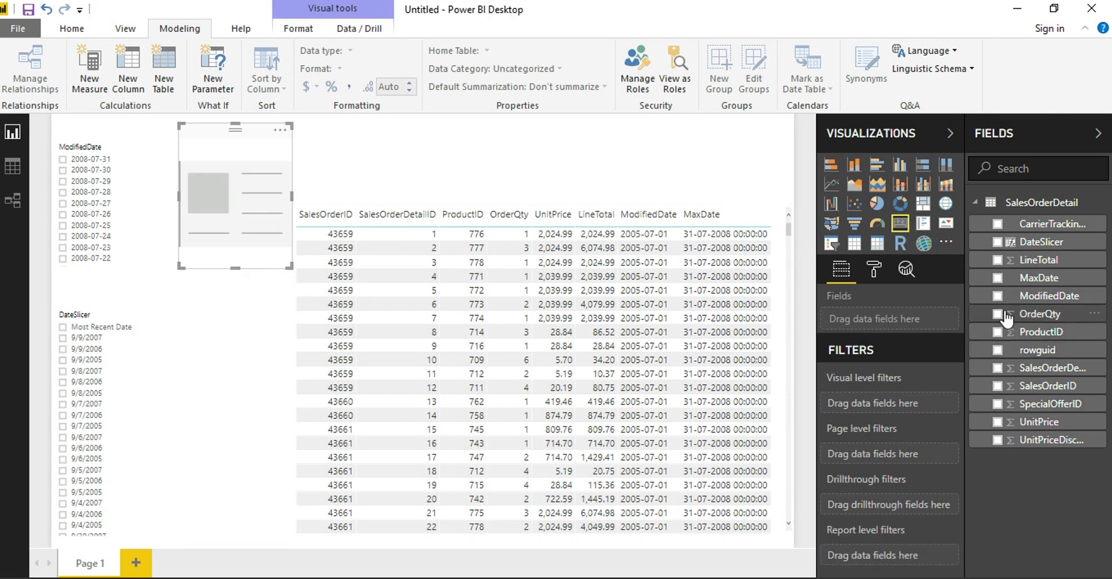
click(998, 296)
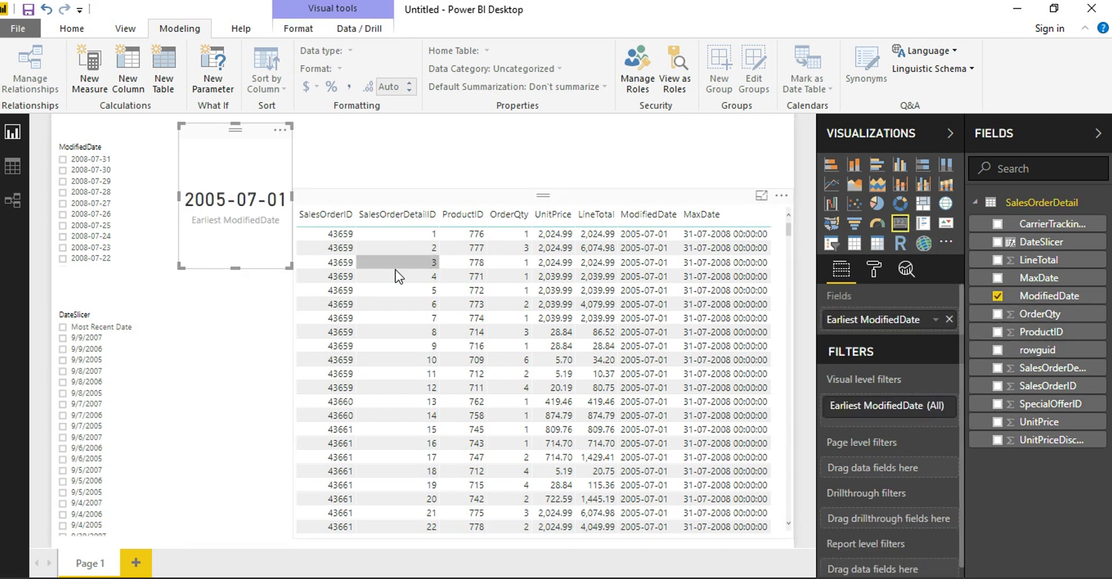
drag(237, 267, 248, 183)
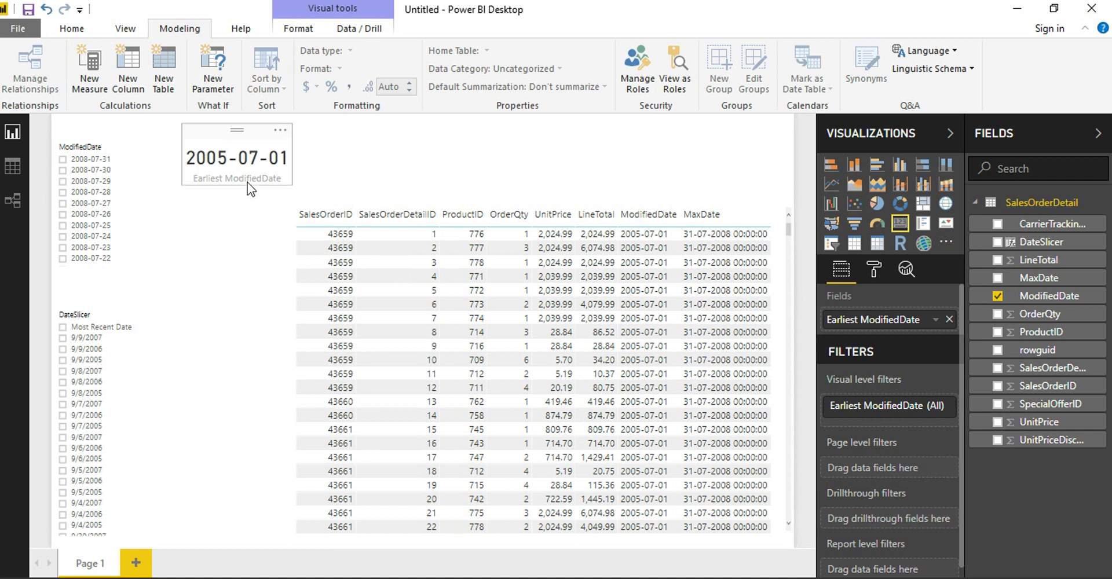
drag(238, 136, 636, 91)
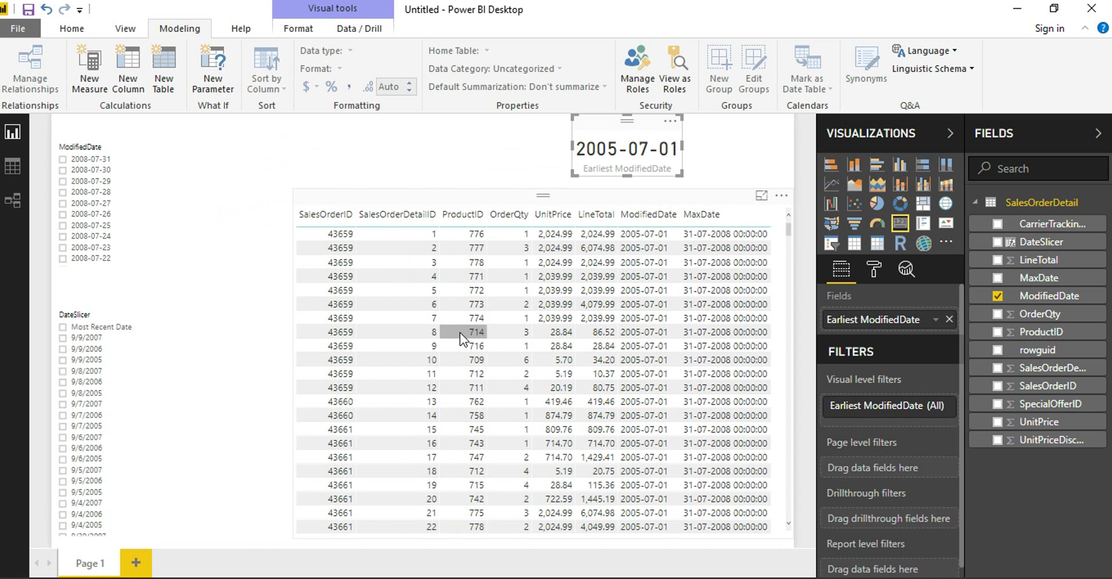
Pick Most Recent Date, then 9/9/2005 in the DateSlicer slicer.
click(117, 329)
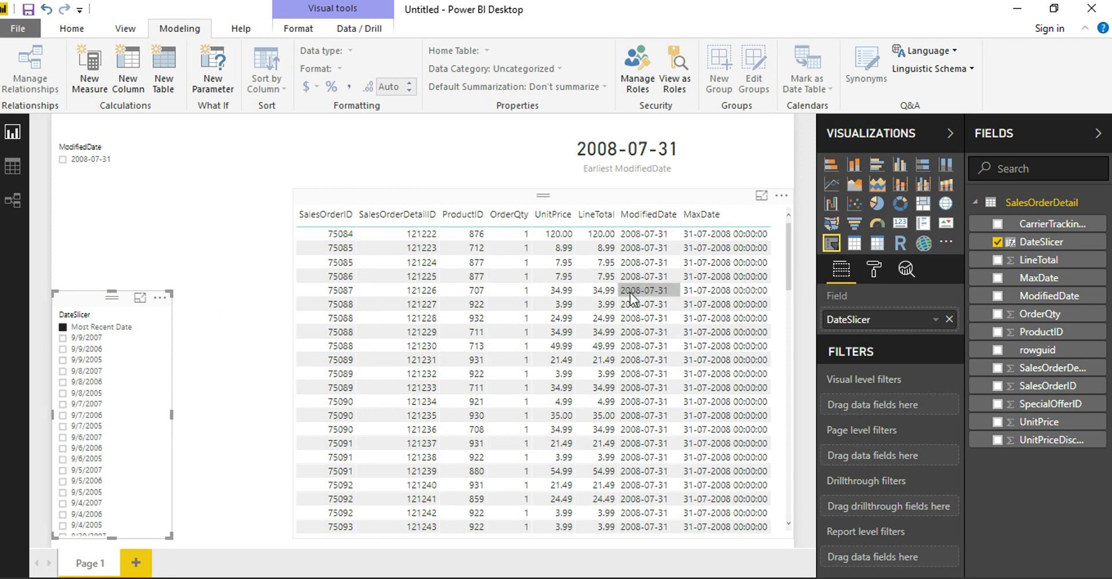
click(69, 363)
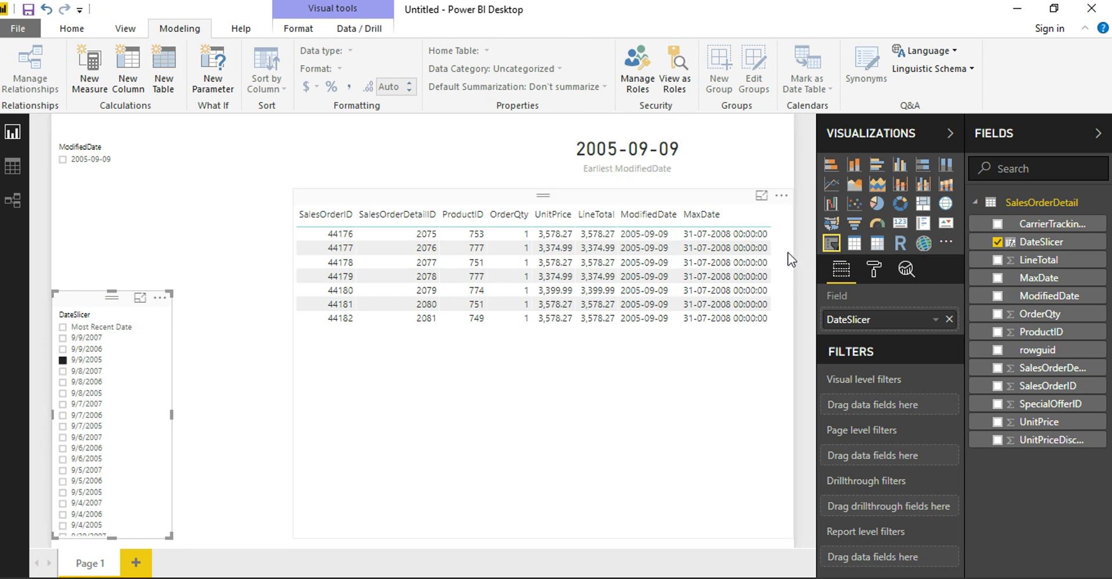
click(89, 135)
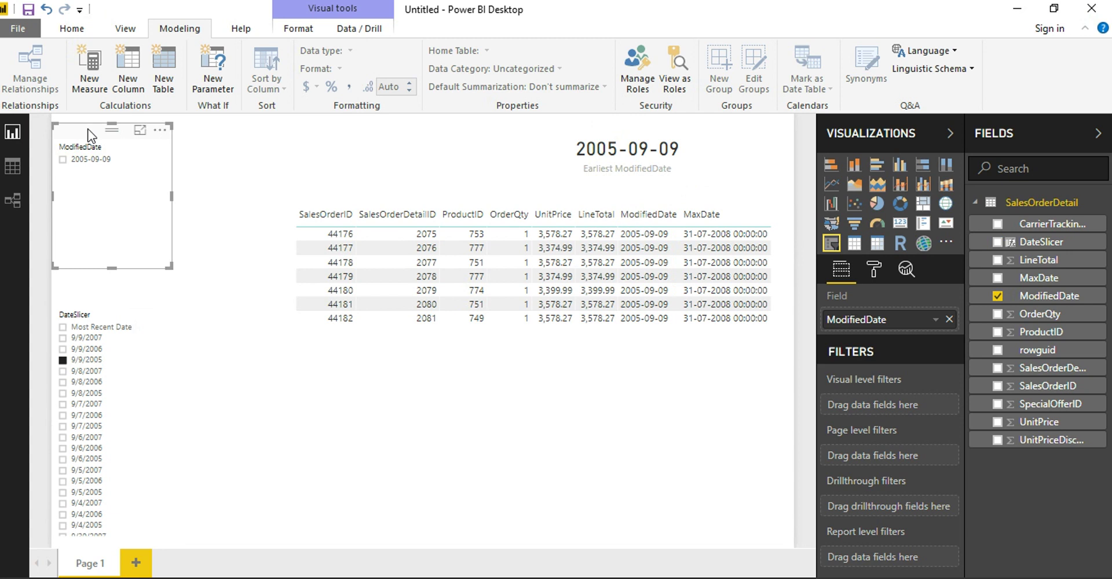
Delete the ModifiedDate slicer, move DateSlicer top-left, and select Most Recent Date.
key(Delete)
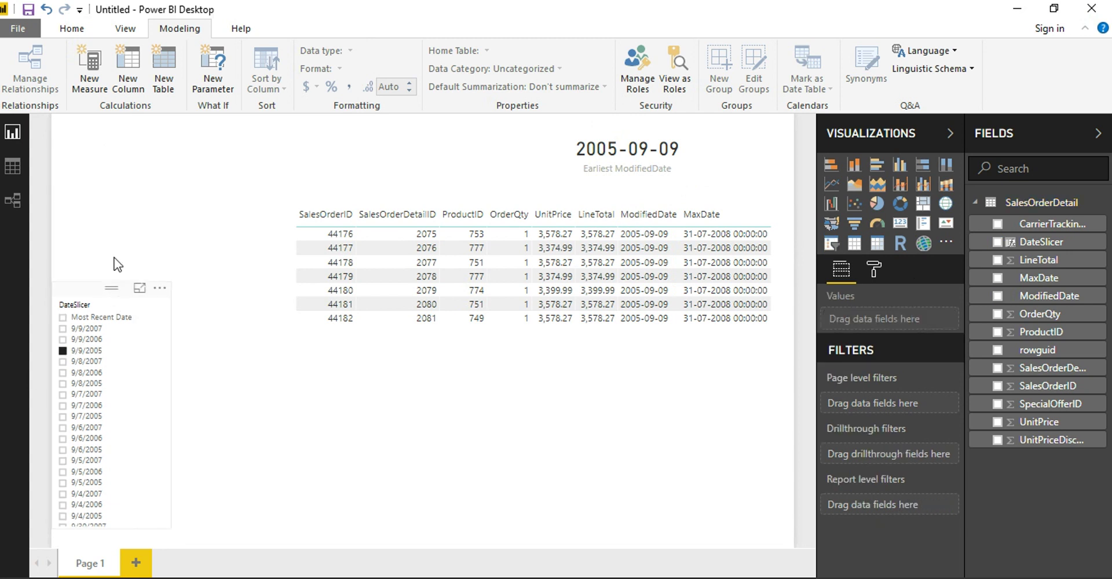
drag(96, 296, 96, 146)
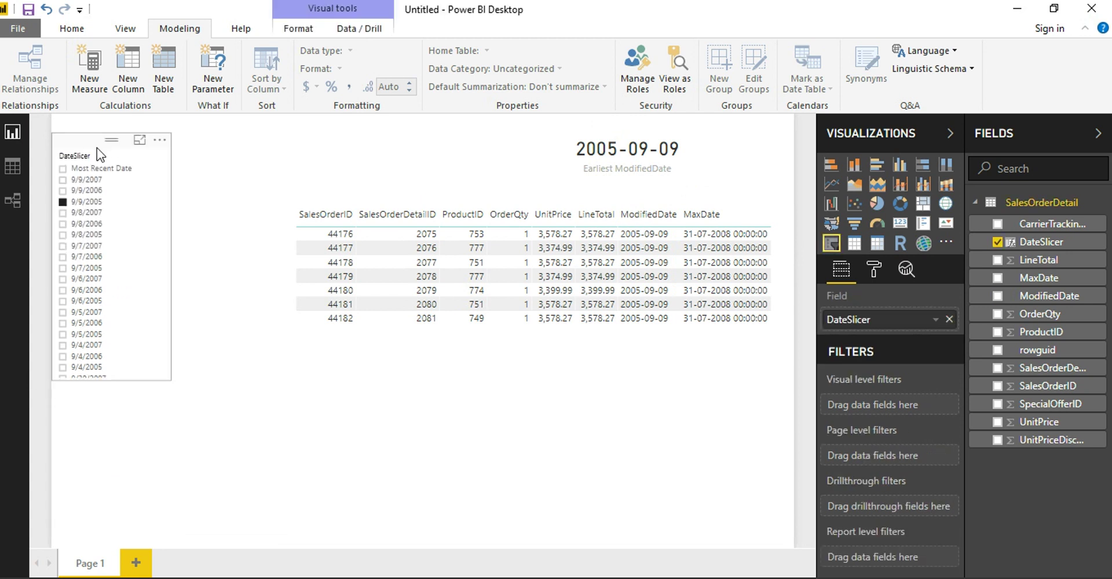
click(123, 171)
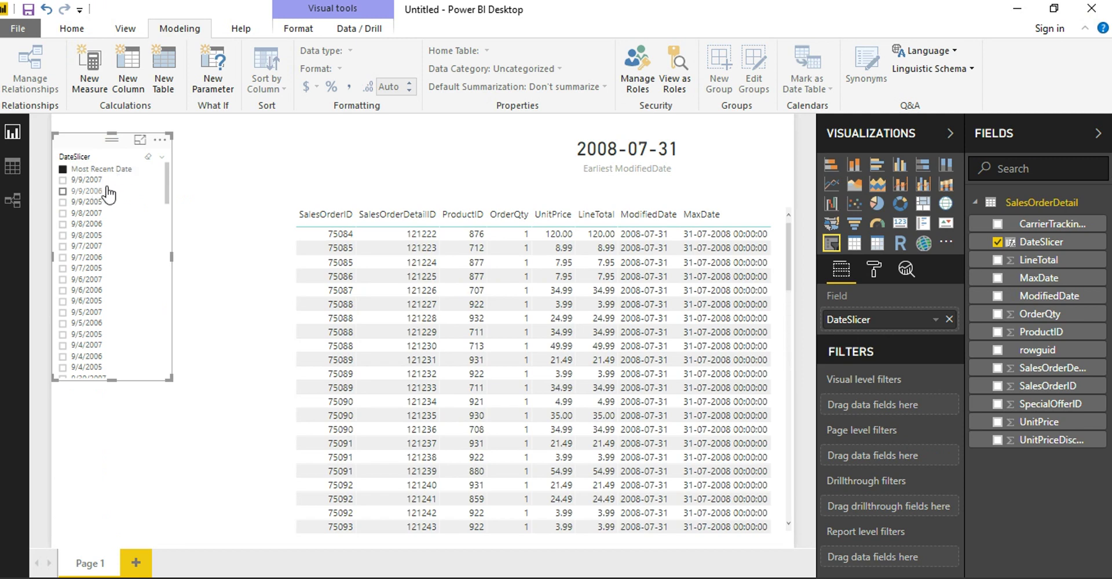